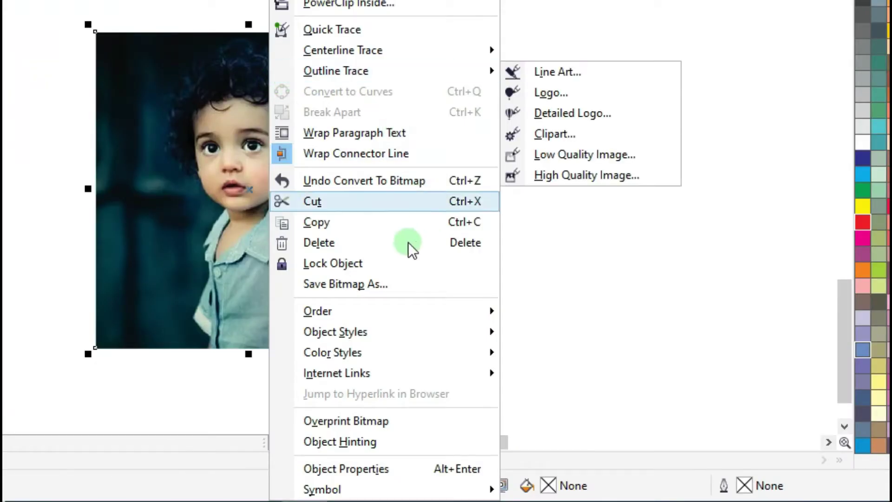
# Lock the photo of the boy in place on the page.
pyautogui.click(370, 263)
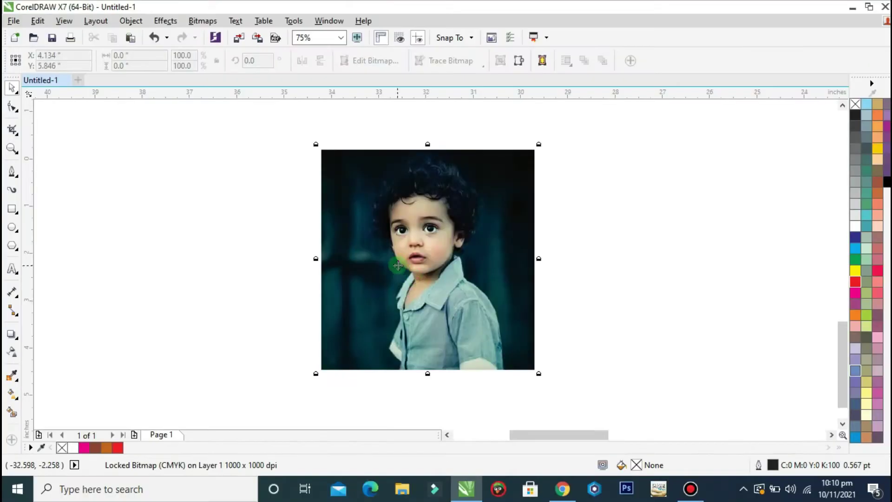
pyautogui.scroll(2, 230, 201)
pyautogui.scroll(-2, 411, 265)
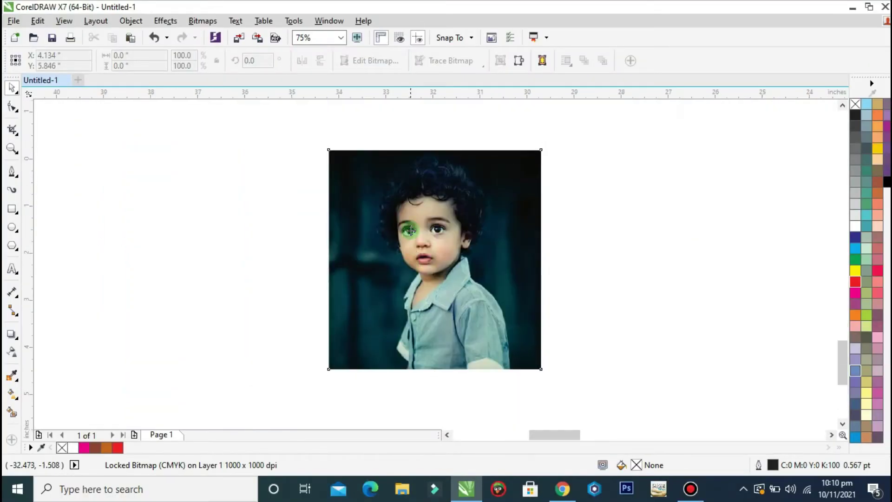
# Start a Pen outline at the boy's chin and trace along the jaw and cheek up the left side of his hair.
pyautogui.scroll(2, 412, 231)
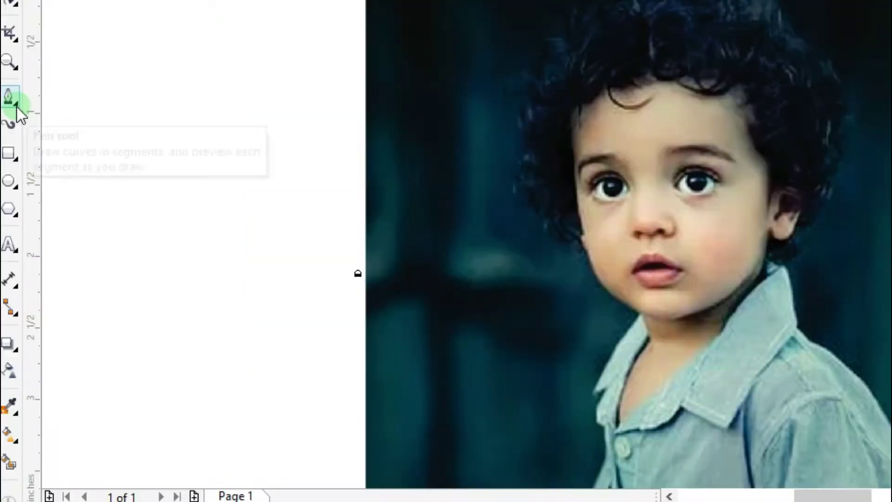
pyautogui.click(15, 176)
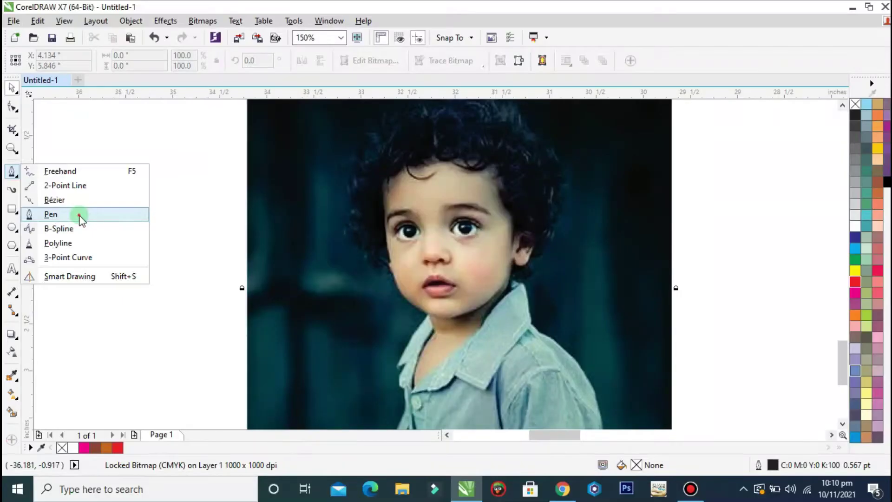
pyautogui.click(97, 164)
pyautogui.scroll(2, 618, 311)
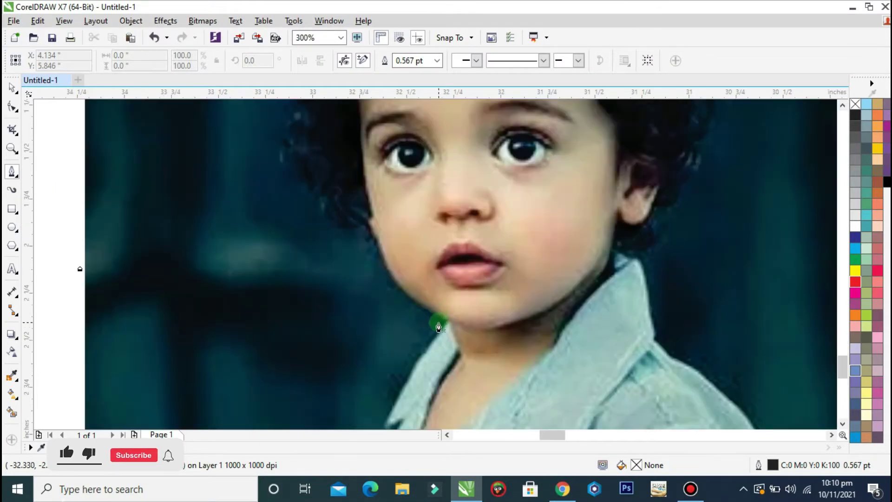
pyautogui.click(446, 323)
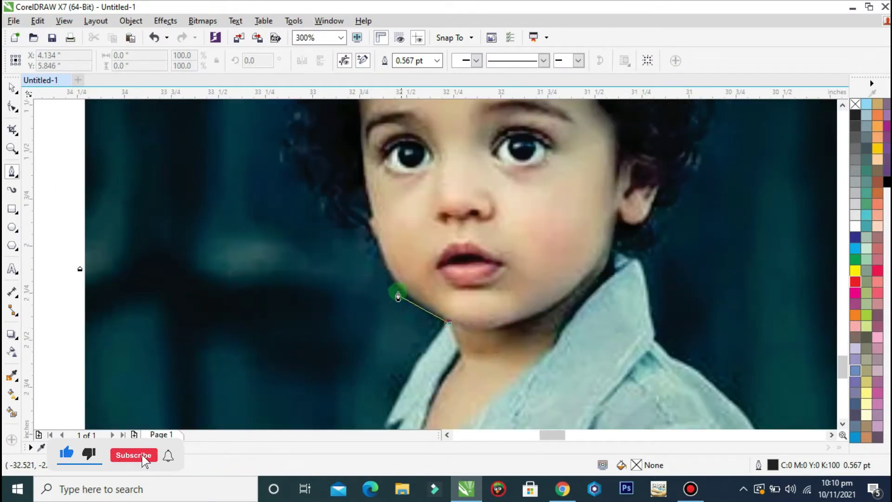
pyautogui.moveTo(389, 275); pyautogui.dragTo(290, 120)
pyautogui.click(300, 166)
pyautogui.scroll(-3, 290, 125)
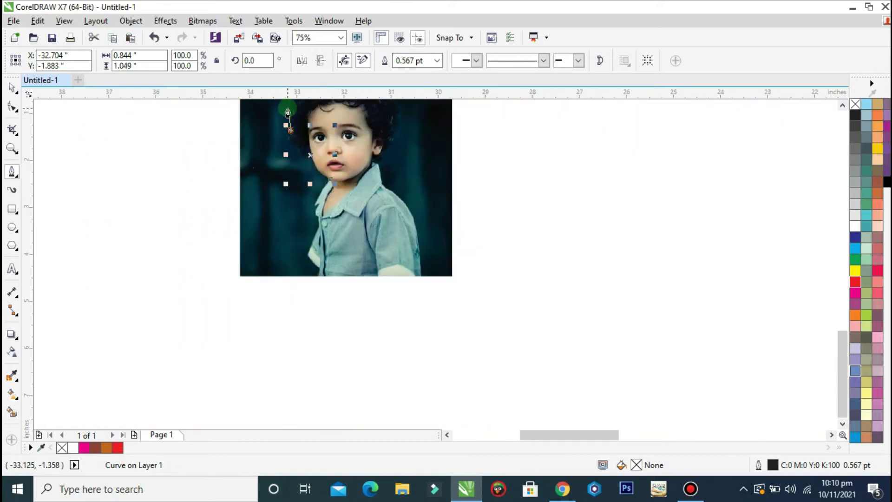
# Continue the outline in short segments up the left edge of the hair, level with the forehead.
pyautogui.scroll(3, 288, 99)
pyautogui.scroll(3, 302, 153)
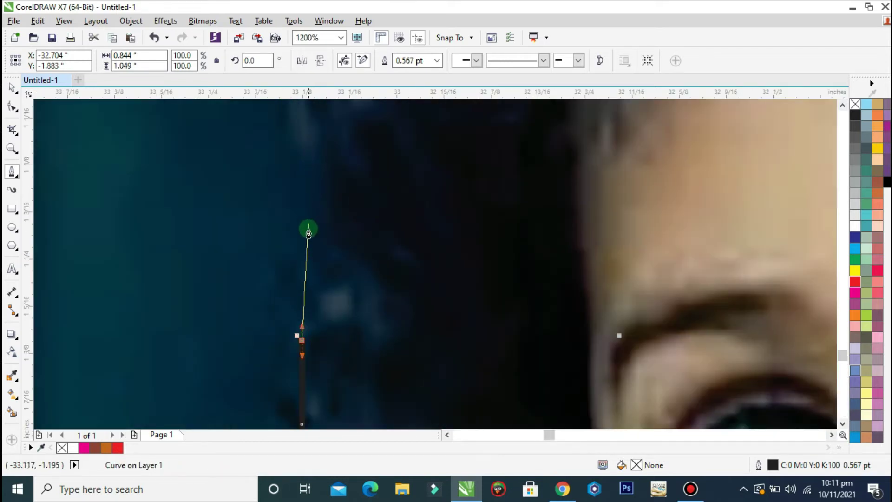
pyautogui.moveTo(324, 251); pyautogui.dragTo(335, 220)
pyautogui.moveTo(321, 192); pyautogui.dragTo(315, 160)
pyautogui.moveTo(299, 126); pyautogui.dragTo(296, 112)
pyautogui.scroll(-2, 294, 133)
pyautogui.scroll(-2, 294, 129)
pyautogui.scroll(2, 302, 135)
pyautogui.scroll(-4, 305, 153)
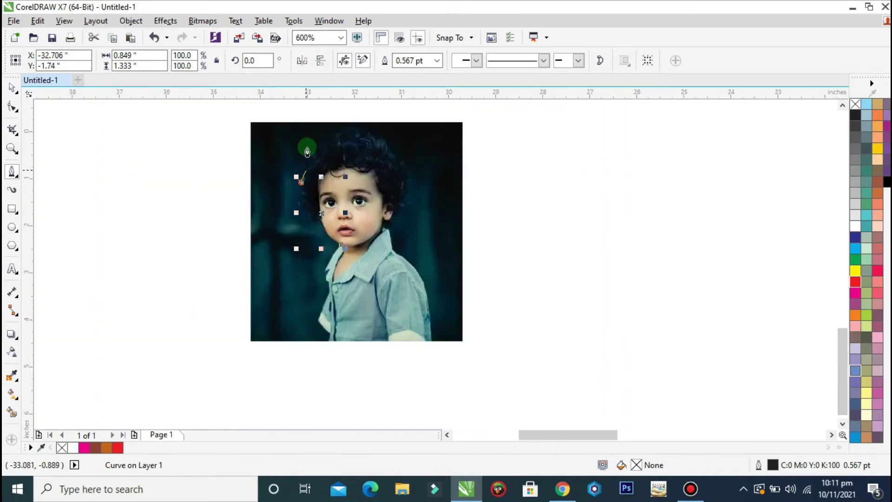
# Trace the outline along the upper left hair edge and over the crown of the boy's head.
pyautogui.scroll(2, 308, 142)
pyautogui.moveTo(291, 235); pyautogui.dragTo(306, 213)
pyautogui.moveTo(307, 203); pyautogui.dragTo(319, 184)
pyautogui.moveTo(325, 174); pyautogui.dragTo(499, 122)
pyautogui.click(373, 122)
# Trace the outline from the crown down the right edge of the hair to above the ear.
pyautogui.moveTo(509, 129); pyautogui.dragTo(564, 144)
pyautogui.moveTo(577, 149); pyautogui.dragTo(640, 209)
pyautogui.moveTo(649, 217); pyautogui.dragTo(705, 269)
pyautogui.moveTo(712, 285); pyautogui.dragTo(710, 310)
pyautogui.moveTo(709, 323); pyautogui.dragTo(692, 399)
pyautogui.scroll(-3, 679, 350)
pyautogui.scroll(3, 683, 382)
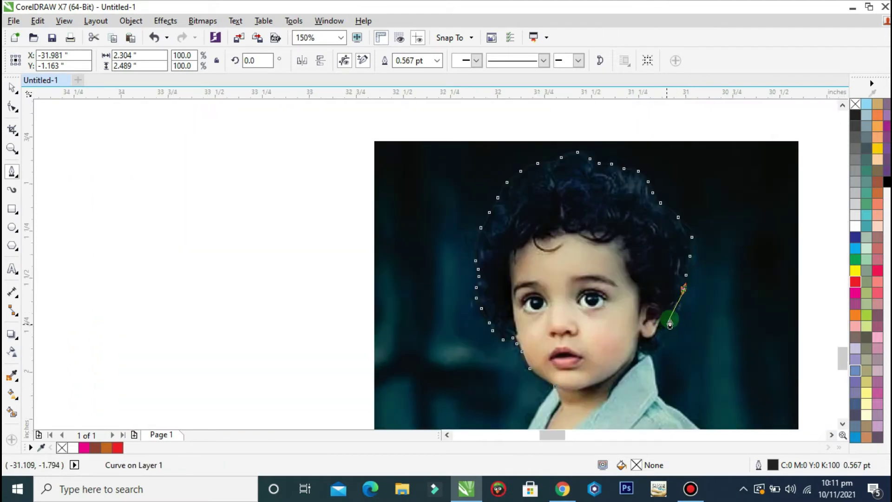
# Extend the outline around the hair behind the ear and down to the shirt collar.
pyautogui.scroll(2, 683, 382)
pyautogui.moveTo(694, 282); pyautogui.dragTo(639, 412)
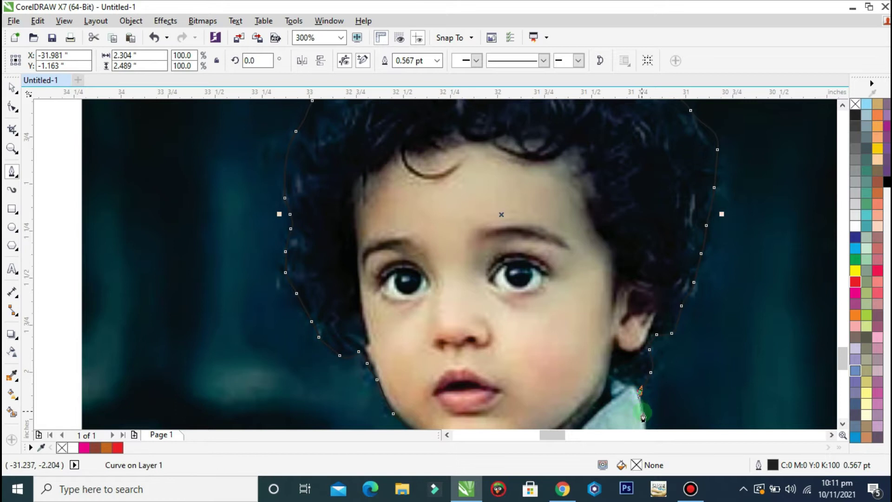
pyautogui.scroll(-5, 626, 367)
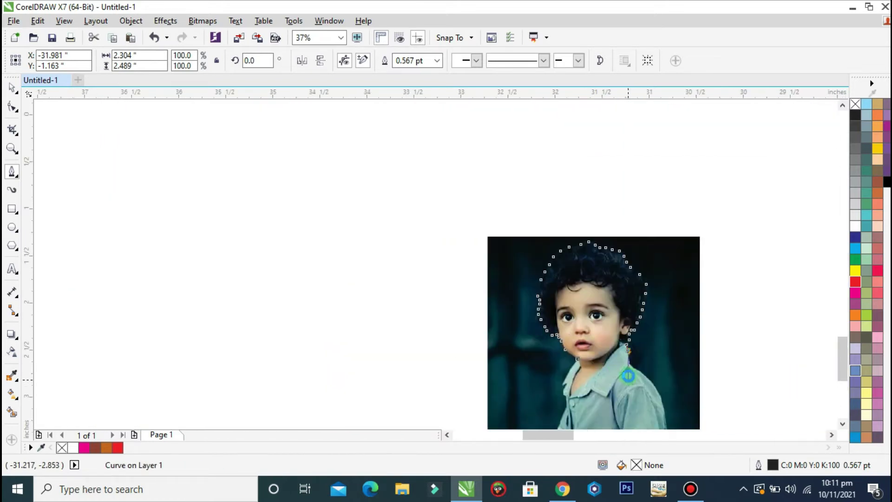
pyautogui.scroll(5, 628, 375)
# Trace the outline along the back of the collar and onto the top of the shoulder.
pyautogui.moveTo(630, 314); pyautogui.dragTo(652, 346)
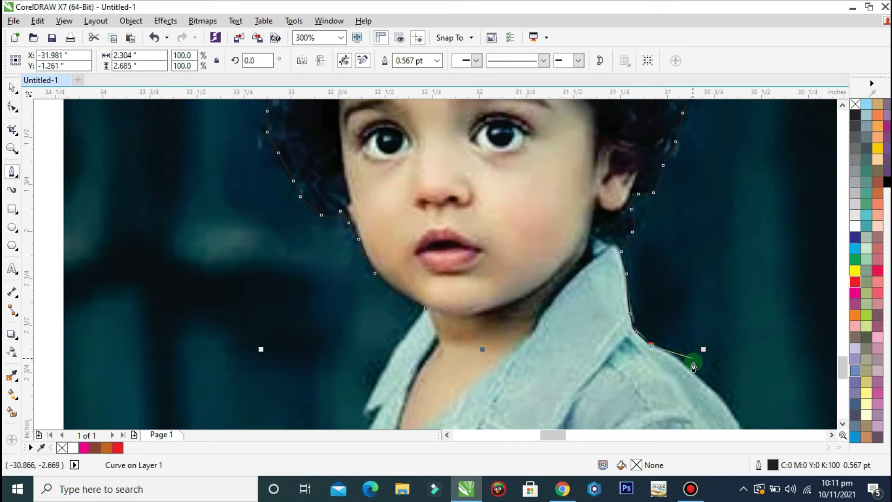
pyautogui.scroll(-1, 693, 367)
pyautogui.scroll(2, 681, 364)
pyautogui.moveTo(682, 367); pyautogui.dragTo(694, 378)
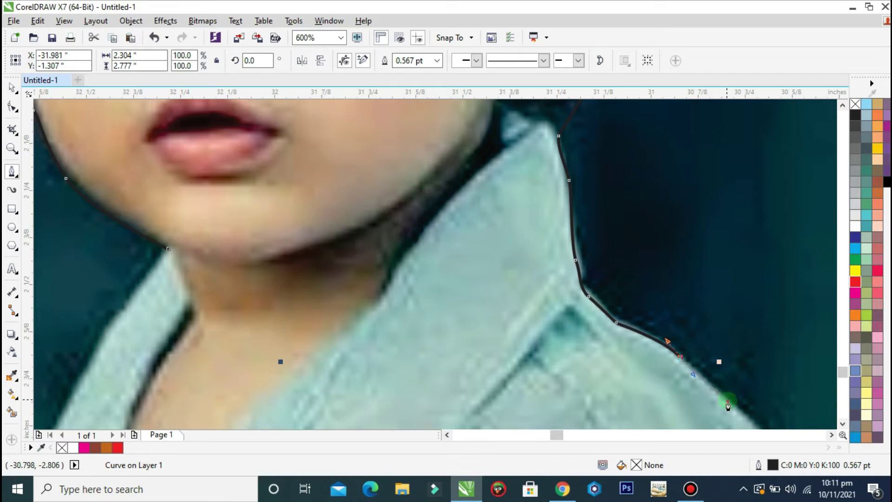
# Trace the outline down the shoulder and sleeve to the lower edge of the photo.
pyautogui.scroll(-3, 713, 378)
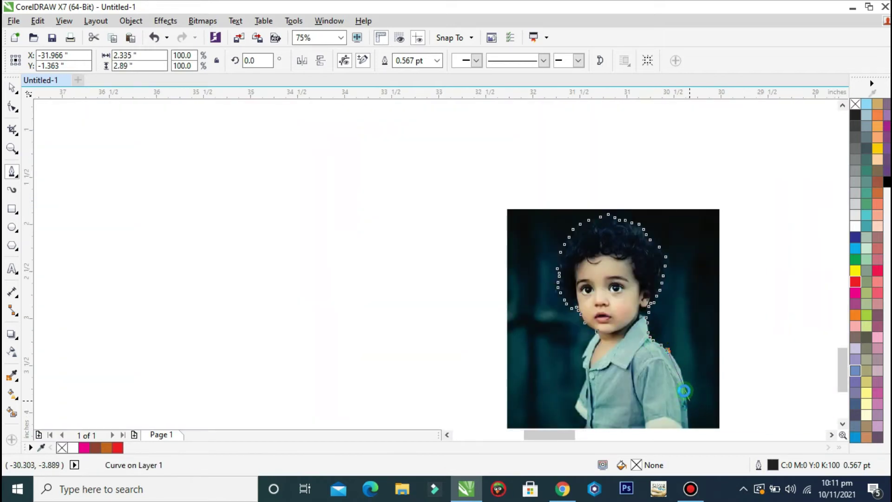
pyautogui.scroll(3, 683, 391)
pyautogui.moveTo(656, 283); pyautogui.dragTo(663, 319)
pyautogui.moveTo(678, 353); pyautogui.dragTo(684, 423)
pyautogui.scroll(-2, 678, 373)
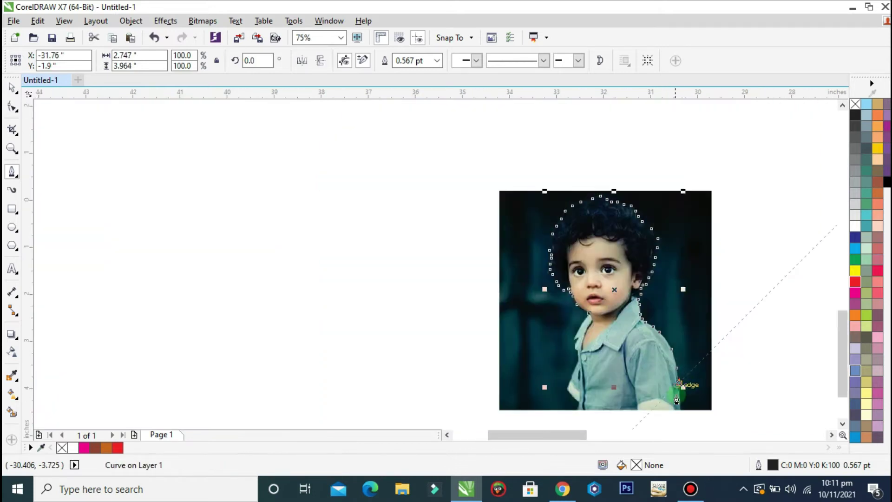
pyautogui.scroll(3, 680, 419)
pyautogui.click(686, 399)
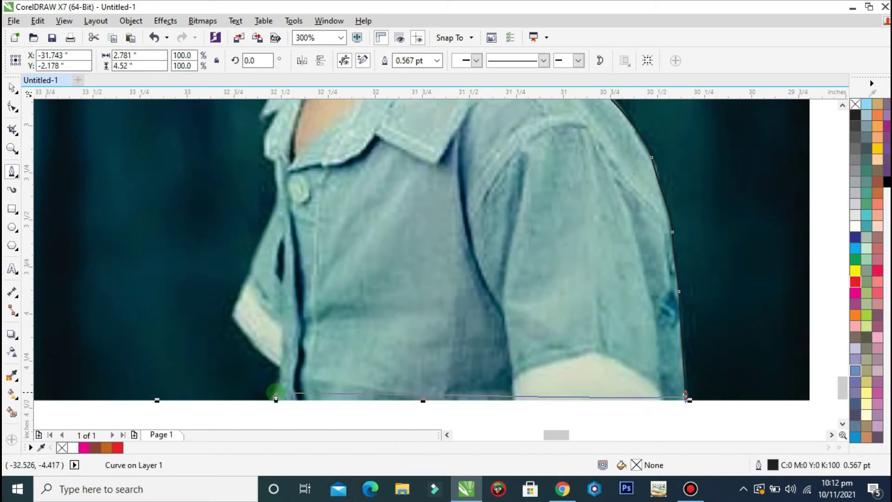
# Run the outline along the photo's lower edge, then up the left sleeve and shirt front to the collar tip.
pyautogui.moveTo(273, 399); pyautogui.dragTo(280, 378)
pyautogui.click(278, 366)
pyautogui.moveTo(232, 320); pyautogui.dragTo(251, 269)
pyautogui.moveTo(266, 230); pyautogui.dragTo(272, 218)
pyautogui.moveTo(277, 205); pyautogui.dragTo(259, 123)
pyautogui.click(259, 118)
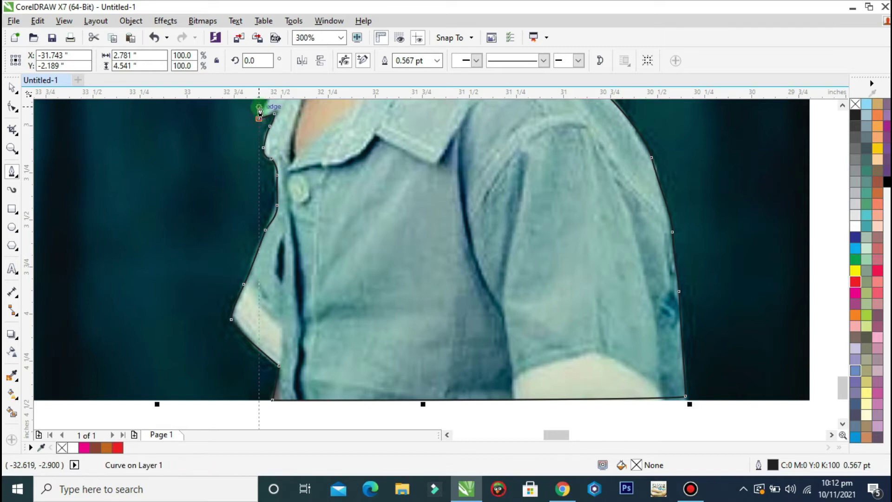
# Trace the left collar edge up to the chin and close the outline at its starting node.
pyautogui.scroll(-2, 244, 141)
pyautogui.scroll(2, 252, 118)
pyautogui.scroll(2, 263, 138)
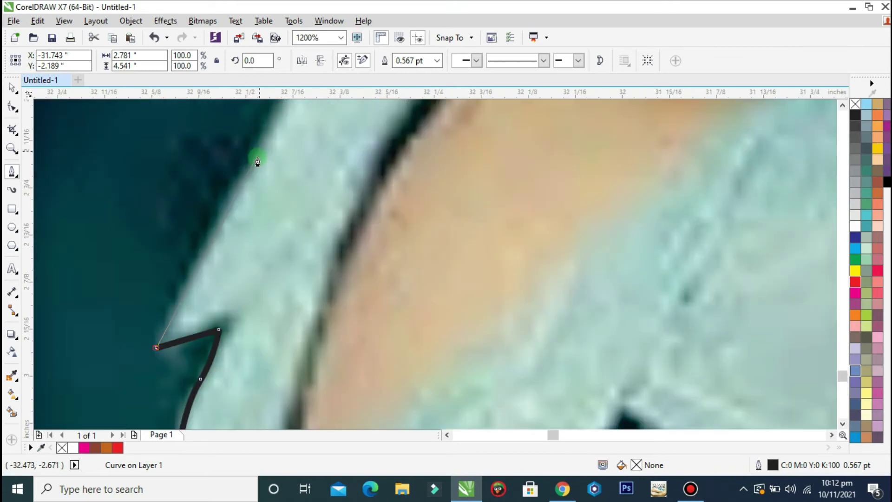
pyautogui.moveTo(252, 159); pyautogui.dragTo(318, 140)
pyautogui.scroll(-2, 251, 171)
pyautogui.scroll(2, 288, 119)
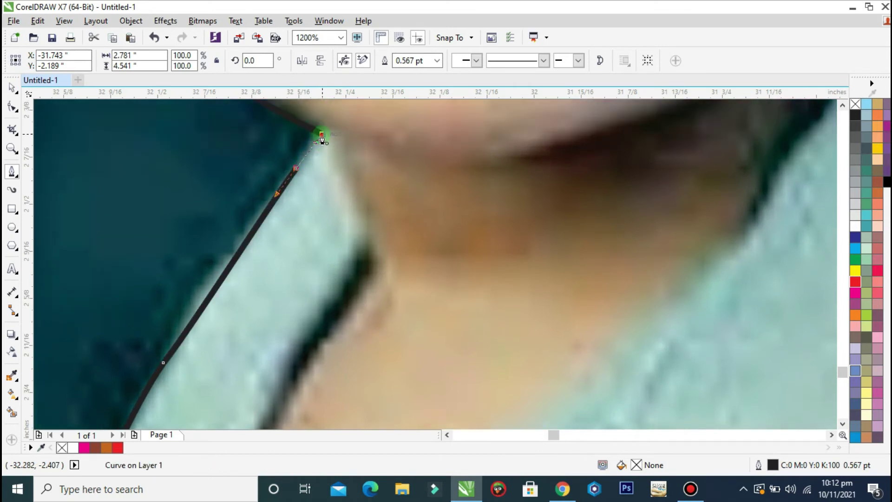
pyautogui.scroll(4, 323, 139)
pyautogui.scroll(-4, 325, 139)
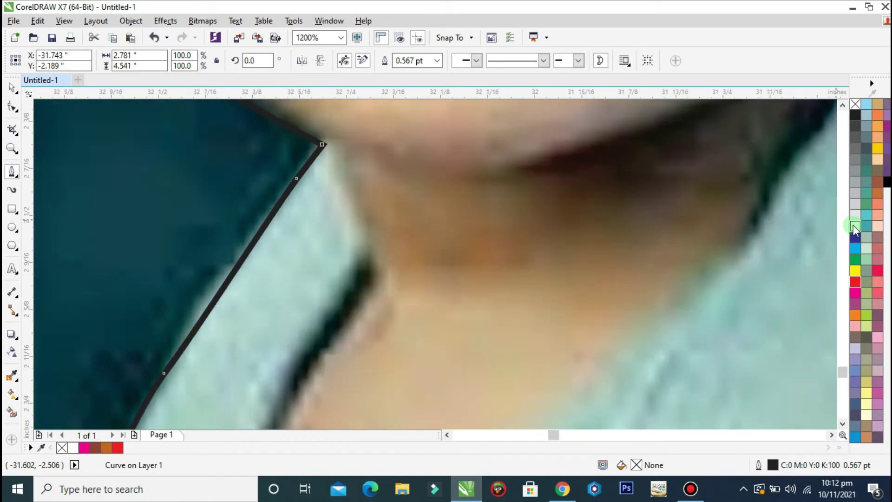
# Change the line colour of the traced silhouette to white.
pyautogui.rightClick(853, 225)
pyautogui.scroll(-3, 551, 229)
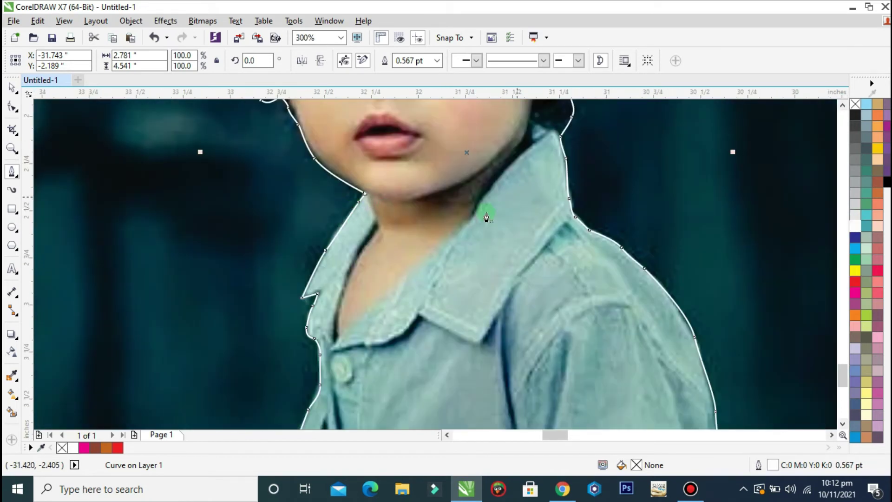
pyautogui.scroll(-1, 484, 213)
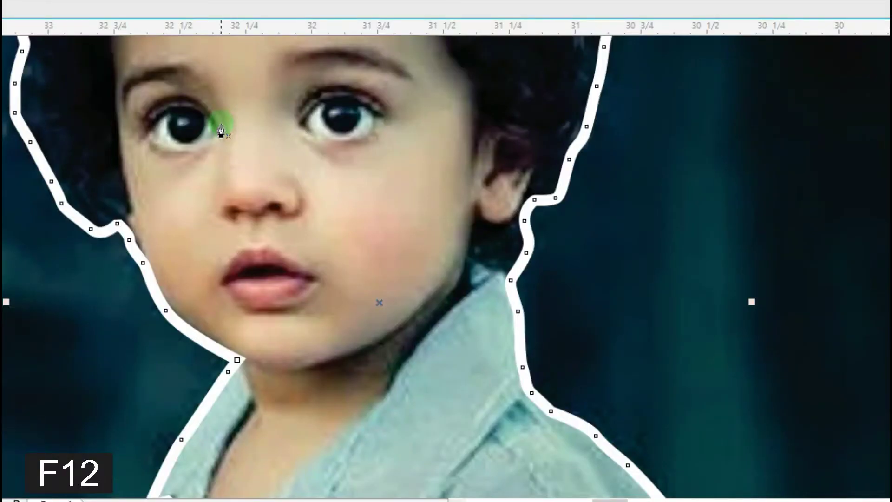
# Set the silhouette's outline width to 2 pt.
pyautogui.press('F12')
pyautogui.moveTo(307, 119); pyautogui.dragTo(242, 120)
pyautogui.press('Return')
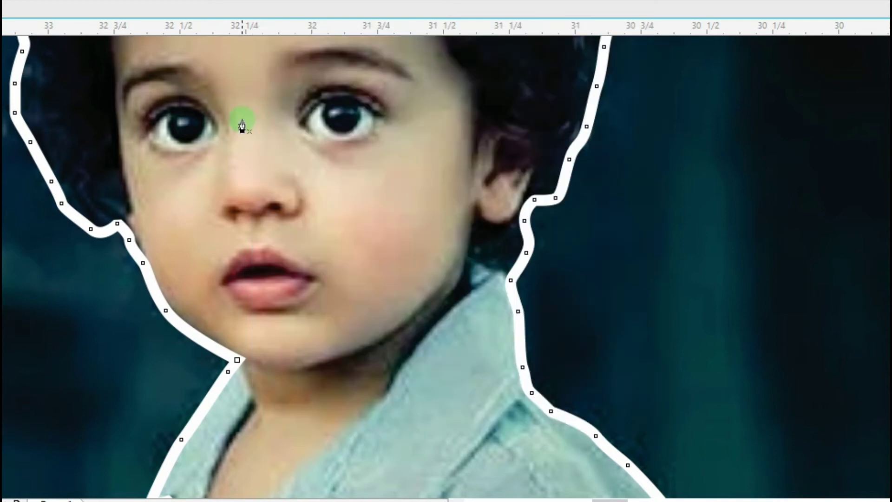
pyautogui.scroll(-1, 446, 223)
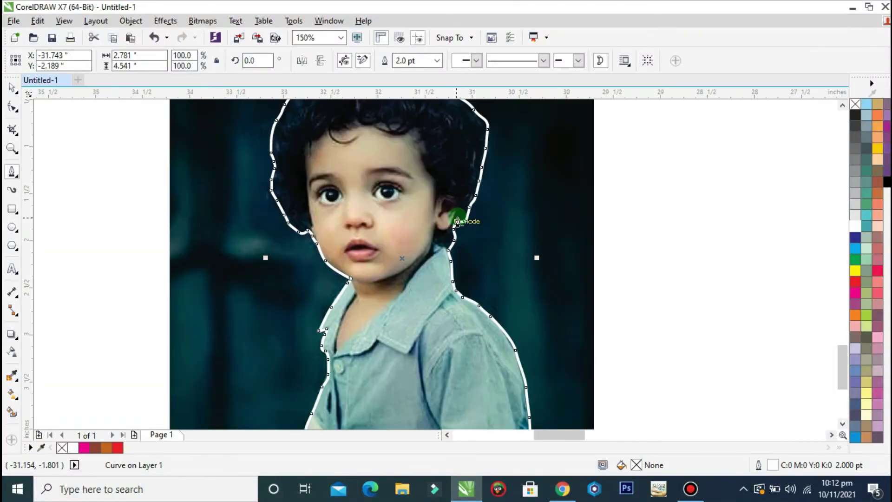
# Set the silhouette's outline width to 3 pt.
pyautogui.press('F12')
pyautogui.moveTo(341, 159); pyautogui.dragTo(255, 157)
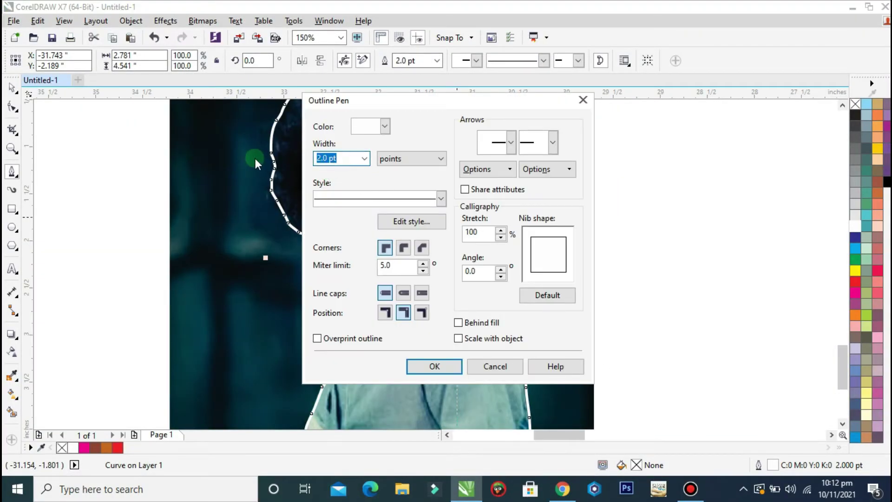
pyautogui.write('3')
pyautogui.press('Return')
pyautogui.scroll(-1, 493, 258)
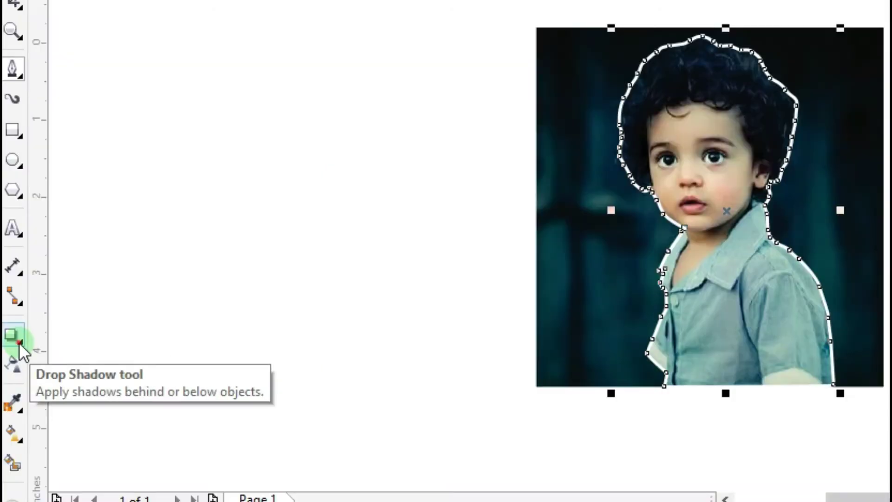
# Apply a drop shadow to the white silhouette outline with almost no offset.
pyautogui.click(19, 343)
pyautogui.moveTo(624, 204); pyautogui.dragTo(630, 246)
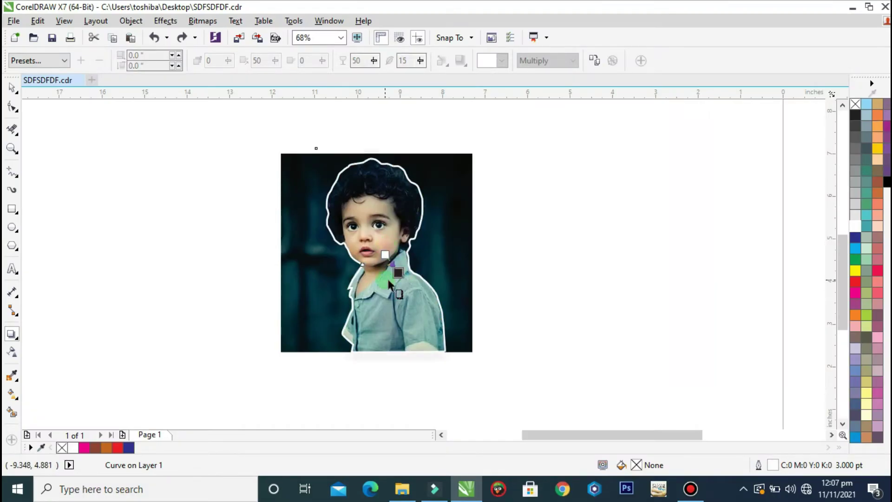
pyautogui.moveTo(388, 281); pyautogui.dragTo(388, 280)
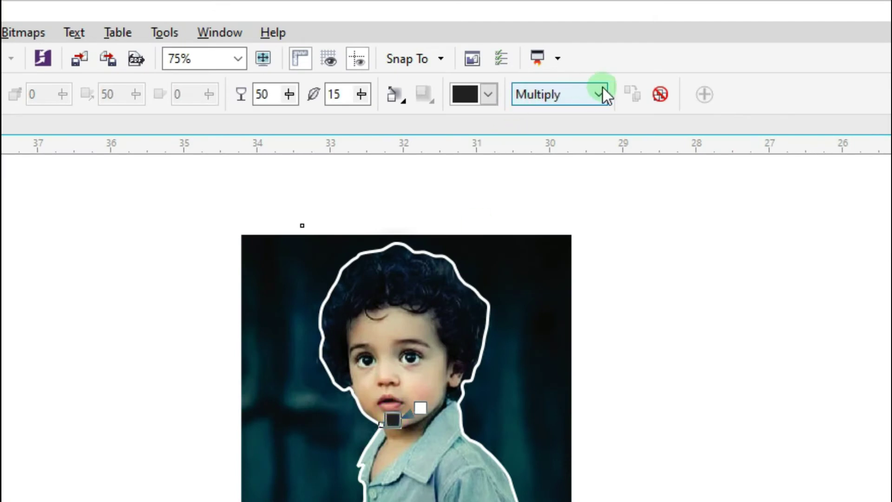
# Set the drop shadow's merge mode to Normal and its colour to magenta.
pyautogui.click(603, 93)
pyautogui.click(559, 113)
pyautogui.click(487, 94)
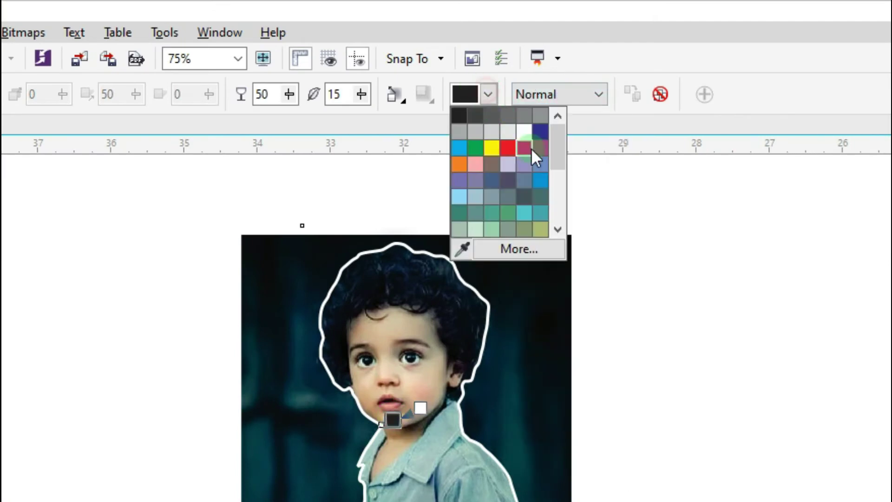
pyautogui.click(528, 148)
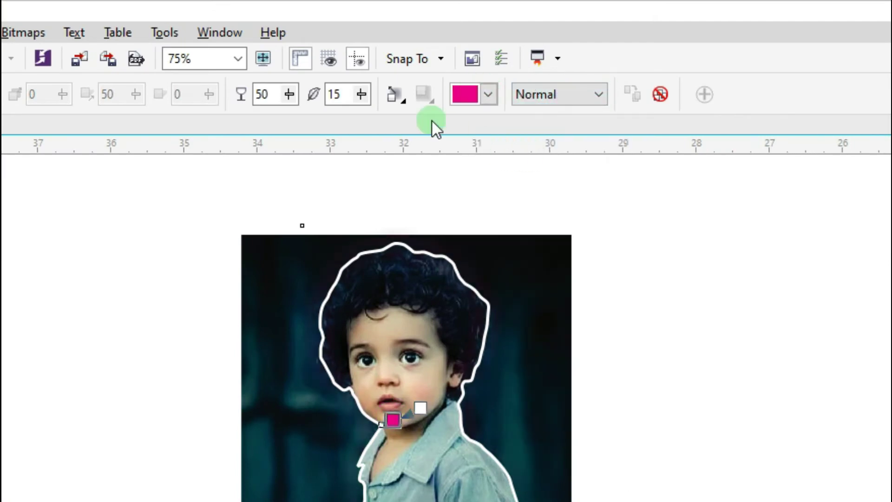
# Change the shadow's feathering direction and set its feathering to 5 and opacity to 100.
pyautogui.click(402, 101)
pyautogui.click(432, 165)
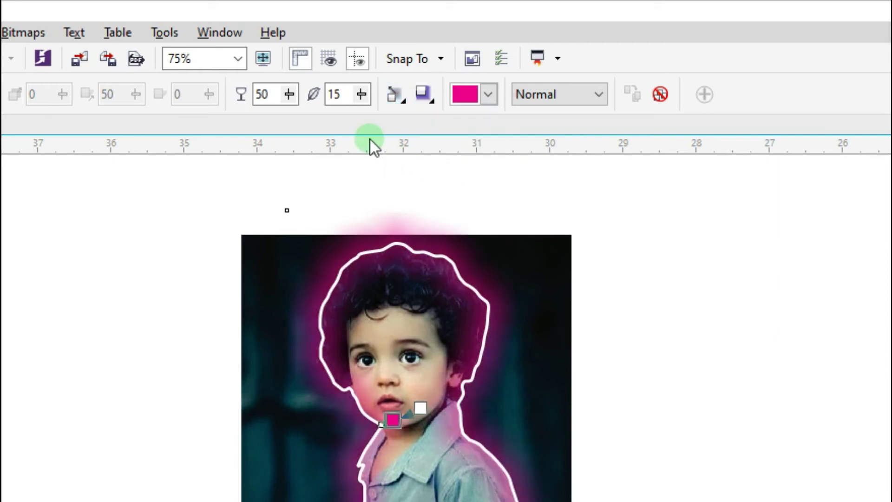
pyautogui.moveTo(341, 97); pyautogui.dragTo(194, 99)
pyautogui.write('5')
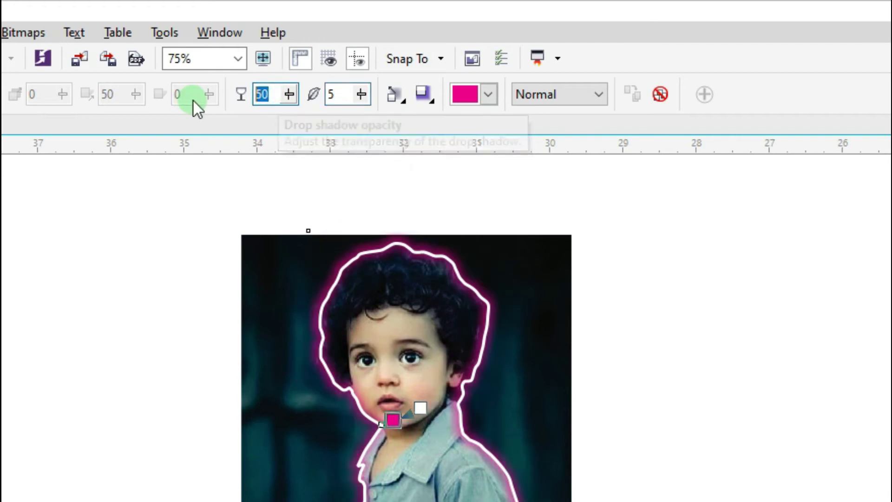
pyautogui.write('100')
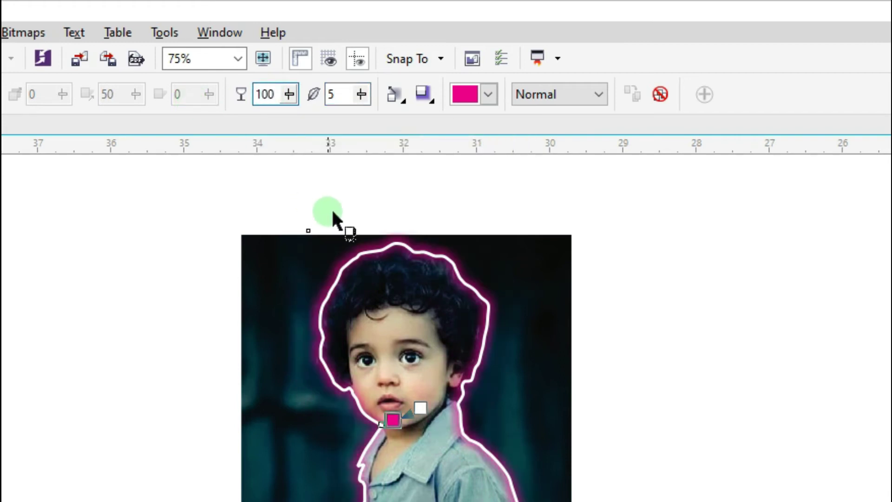
pyautogui.press('Return')
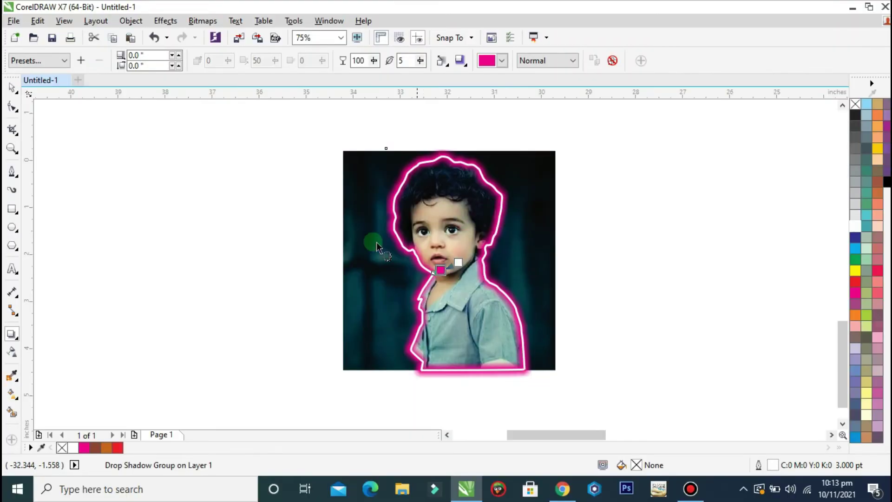
pyautogui.click(11, 88)
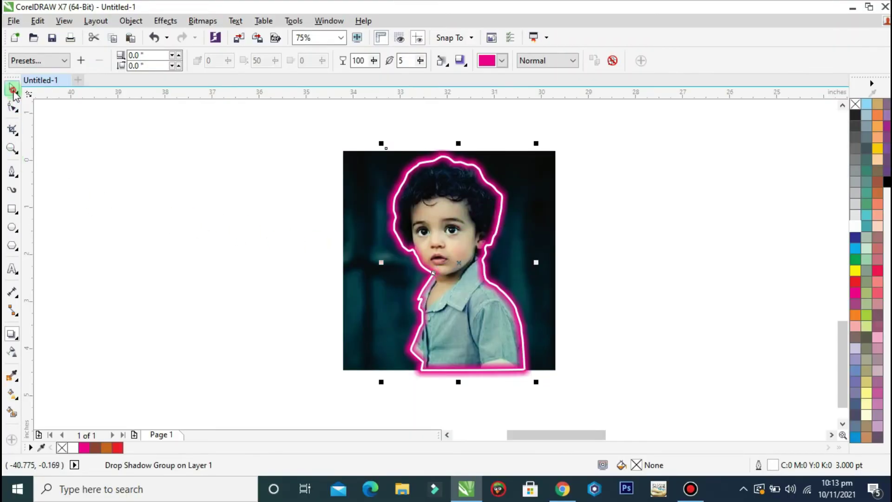
pyautogui.scroll(2, 466, 246)
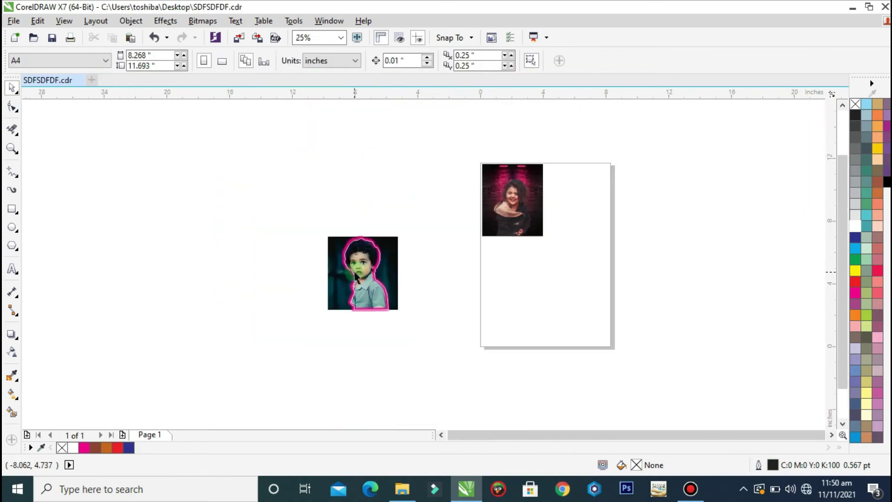
pyautogui.moveTo(580, 151); pyautogui.dragTo(434, 265)
pyautogui.moveTo(338, 328); pyautogui.dragTo(667, 166)
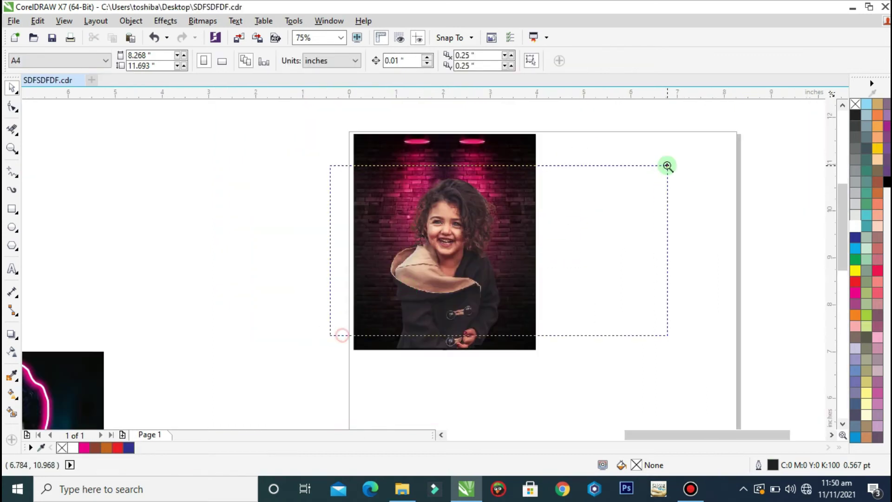
# Try moving the girl's cutout off the brick-wall background and undo the move.
pyautogui.scroll(-2, 391, 234)
pyautogui.moveTo(391, 234); pyautogui.dragTo(599, 261)
pyautogui.hotkey('ctrl', 'z')
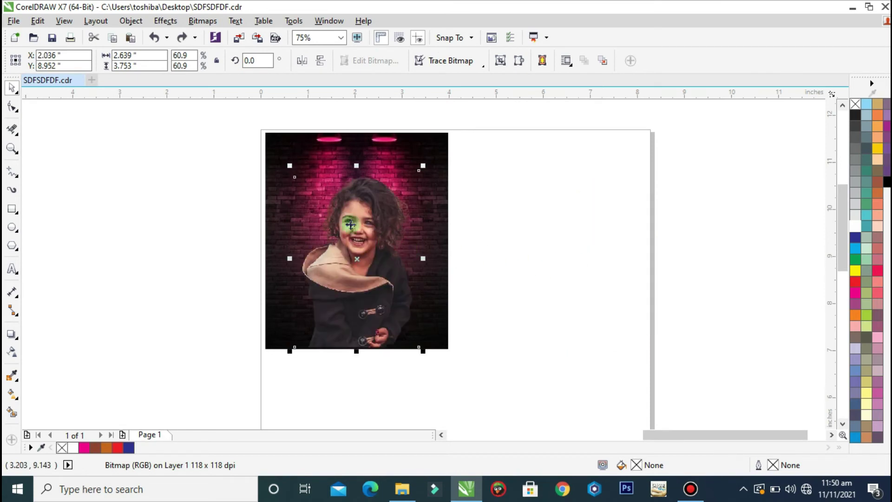
# Draw an open four-segment freehand triangle around the girl, about 2.88 by 1.85 inches, starting and ending at the edges of her hair.
pyautogui.scroll(2, 351, 225)
pyautogui.click(647, 224)
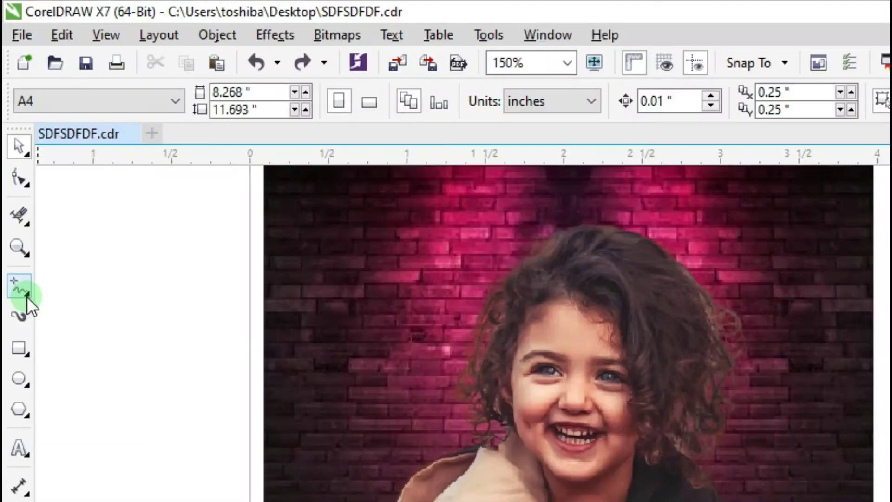
pyautogui.click(26, 297)
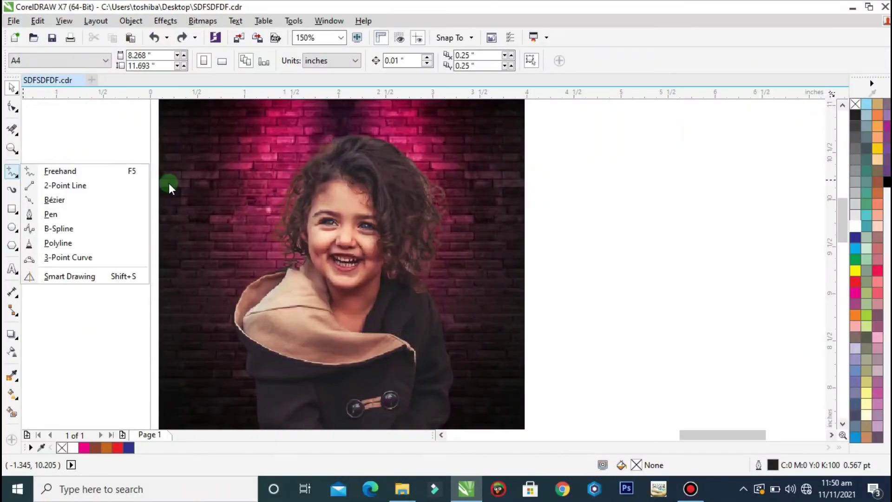
pyautogui.click(70, 171)
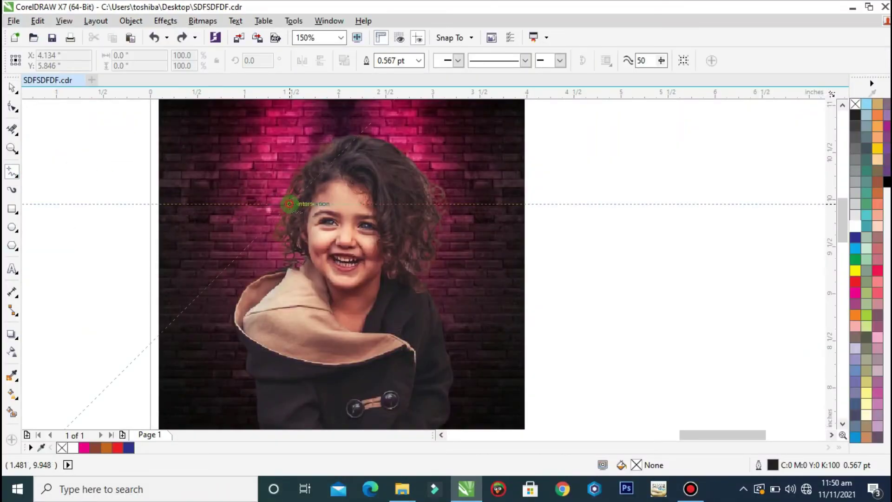
pyautogui.click(289, 204)
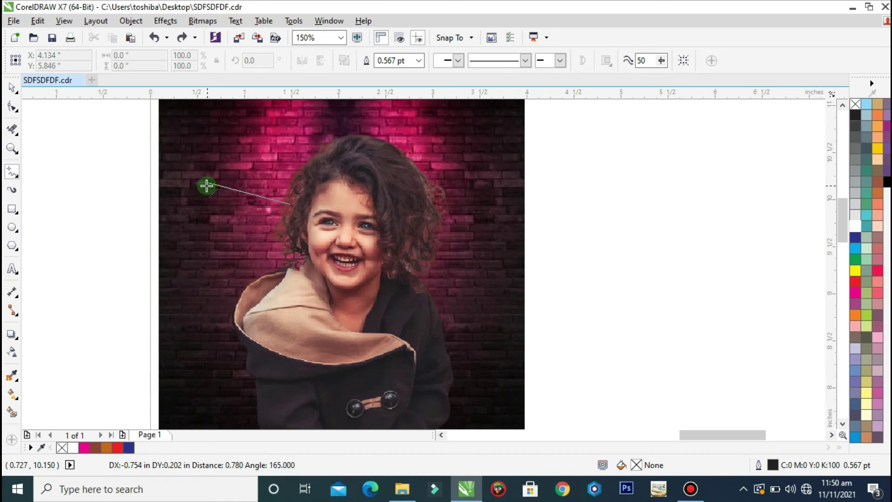
pyautogui.click(206, 185)
pyautogui.click(206, 186)
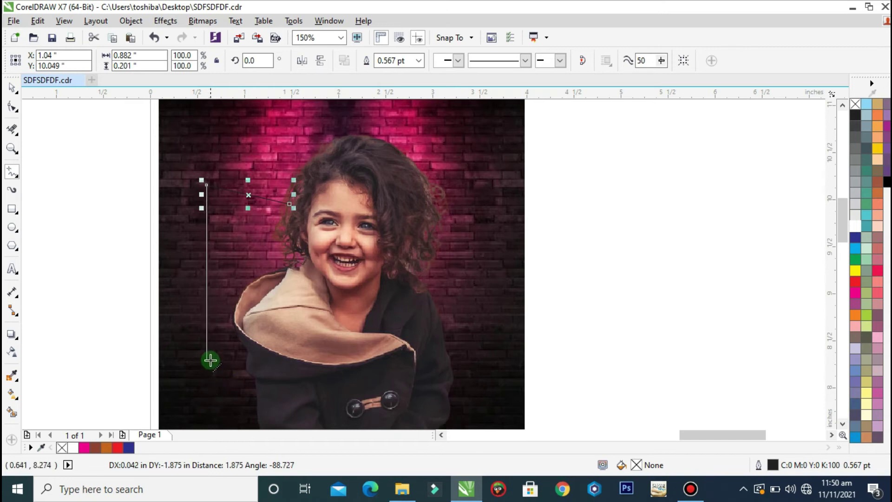
pyautogui.click(210, 359)
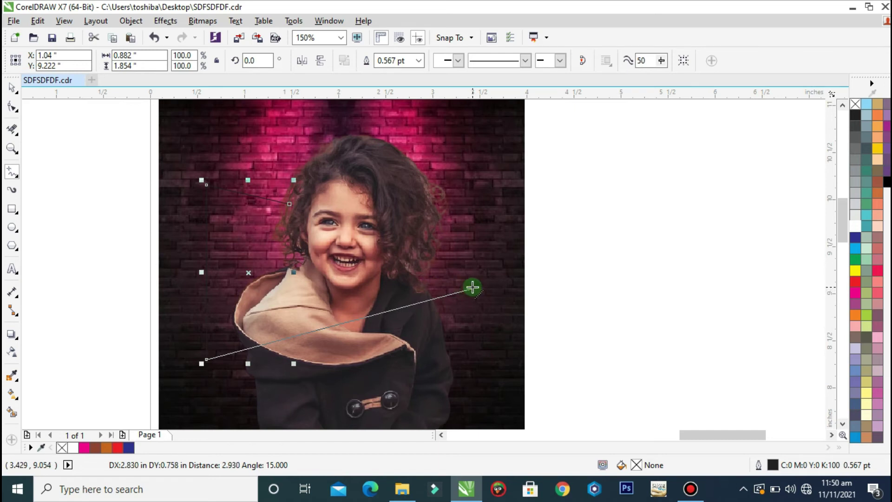
pyautogui.click(476, 287)
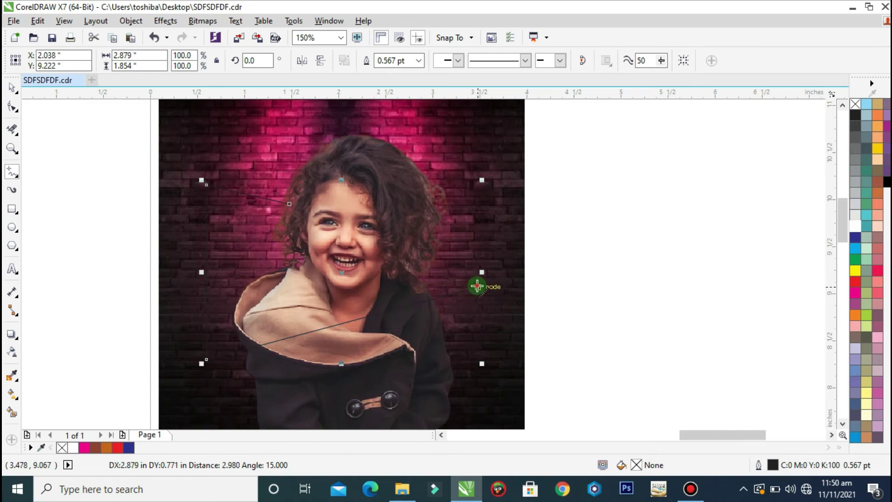
pyautogui.click(427, 256)
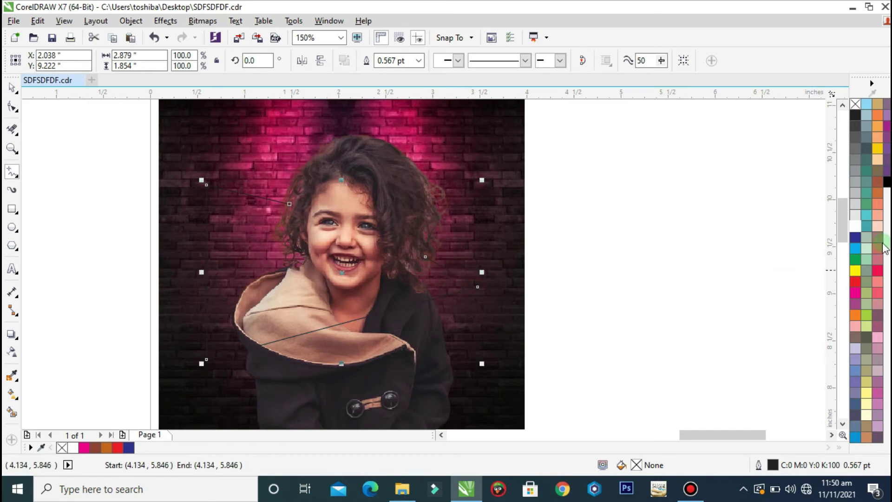
# Make the open triangle's outline white and set its width to 4 pt.
pyautogui.rightClick(857, 227)
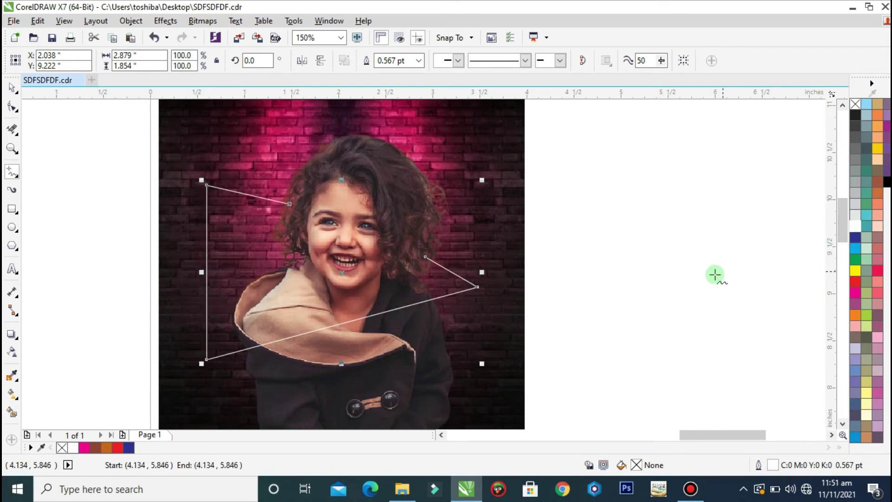
pyautogui.press('F12')
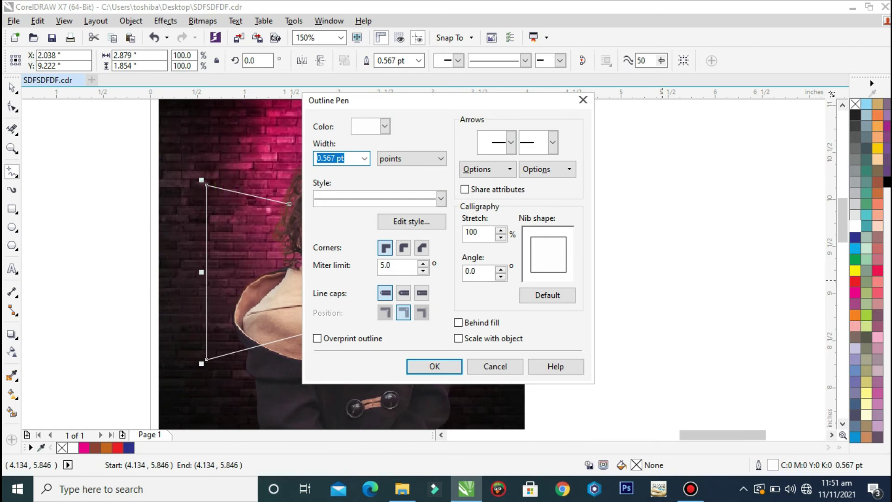
pyautogui.write('4')
pyautogui.press('Return')
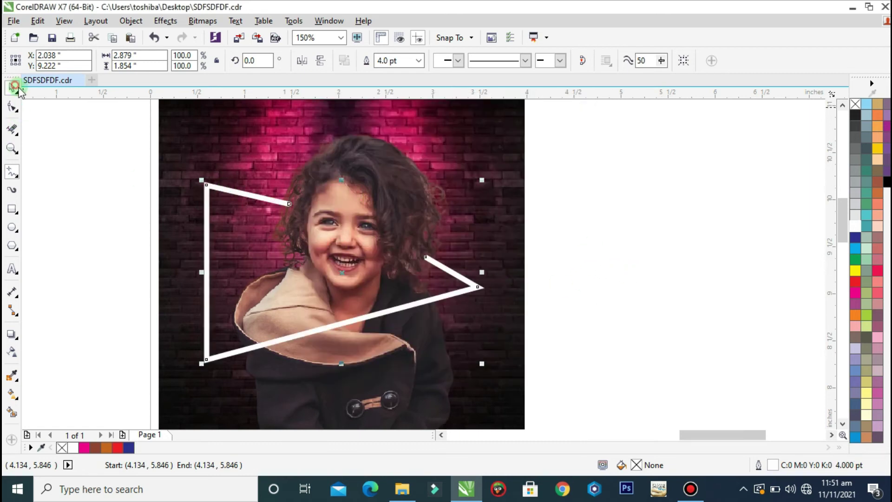
# Reshape the triangle by moving its right corner node slightly upward and its lower-left corner node slightly downward.
pyautogui.press('F10')
pyautogui.moveTo(478, 289); pyautogui.dragTo(409, 239)
pyautogui.scroll(2, 432, 250)
pyautogui.scroll(-2, 512, 240)
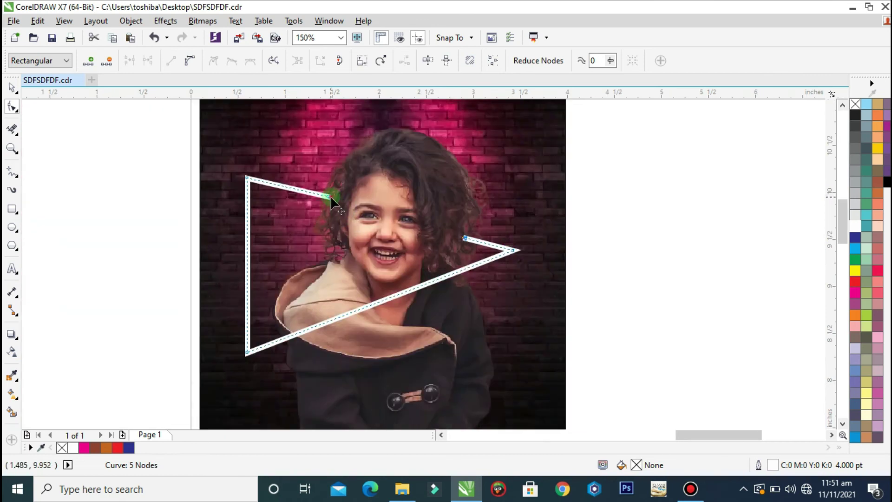
pyautogui.moveTo(247, 351); pyautogui.dragTo(242, 372)
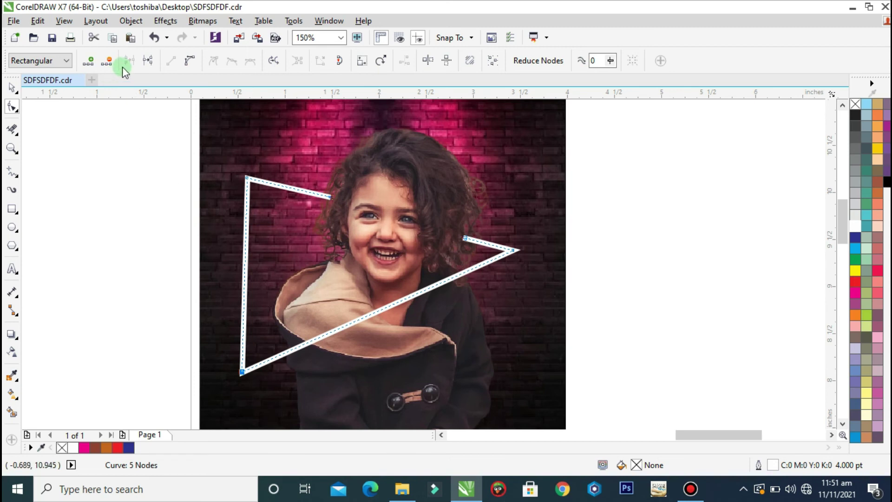
pyautogui.click(12, 87)
pyautogui.press('F3')
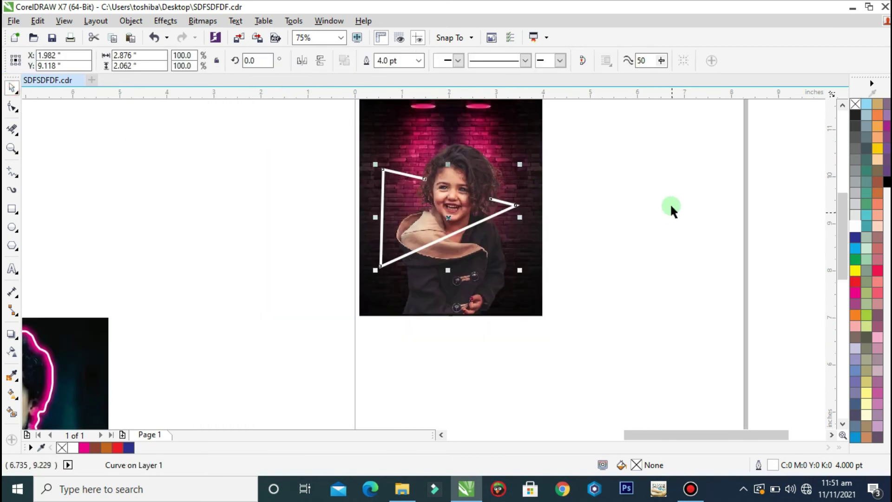
pyautogui.click(671, 213)
# Apply a drop shadow to the white triangle with almost no offset.
pyautogui.press('F2')
pyautogui.moveTo(592, 120); pyautogui.dragTo(315, 350)
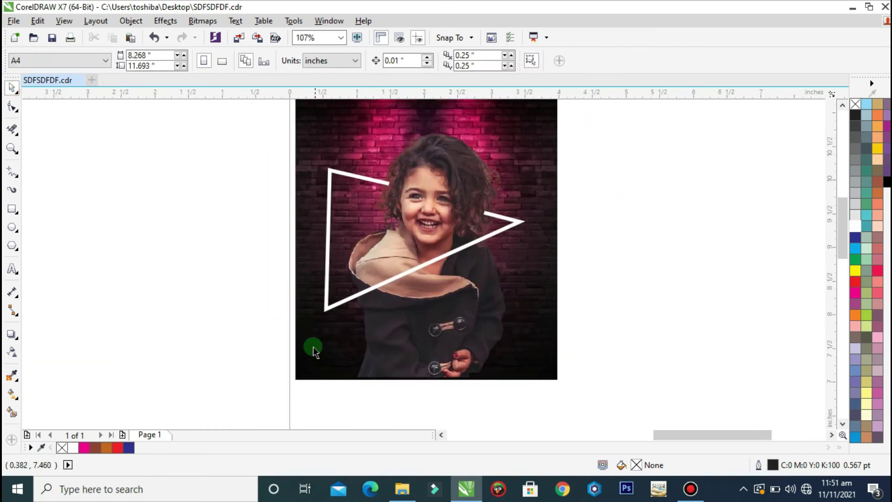
pyautogui.click(11, 336)
pyautogui.click(367, 232)
pyautogui.hotkey('ctrl', 'z')
pyautogui.moveTo(401, 236); pyautogui.dragTo(465, 233)
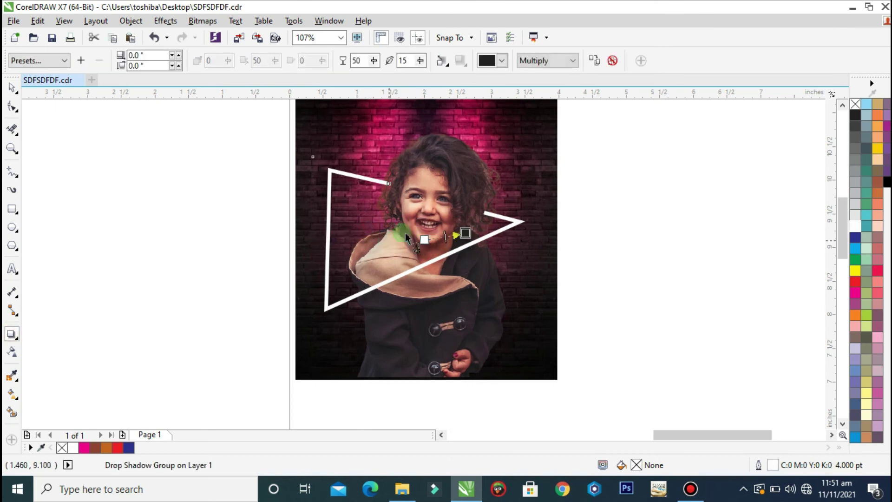
# Set the triangle shadow's merge mode to Normal and its colour to magenta.
pyautogui.click(572, 60)
pyautogui.click(571, 74)
pyautogui.click(502, 60)
pyautogui.click(524, 94)
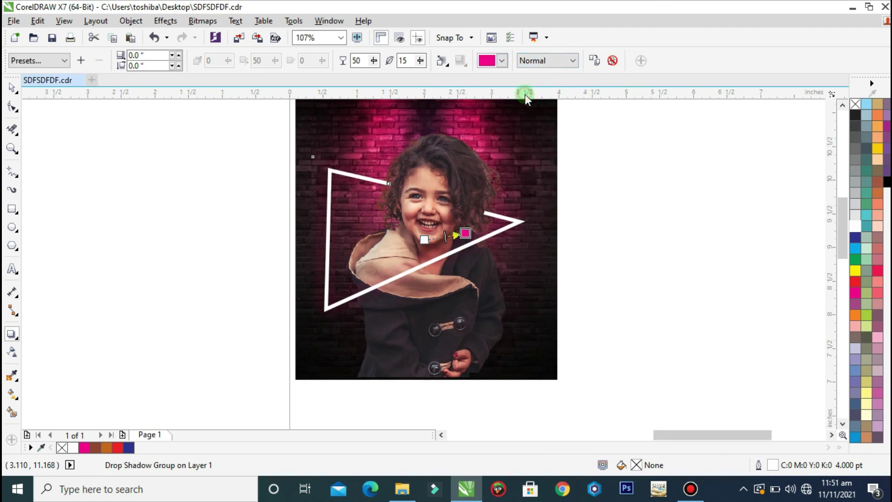
# Change the triangle shadow's feathering direction and set its feathering to 5 and opacity to 100.
pyautogui.click(445, 64)
pyautogui.click(470, 104)
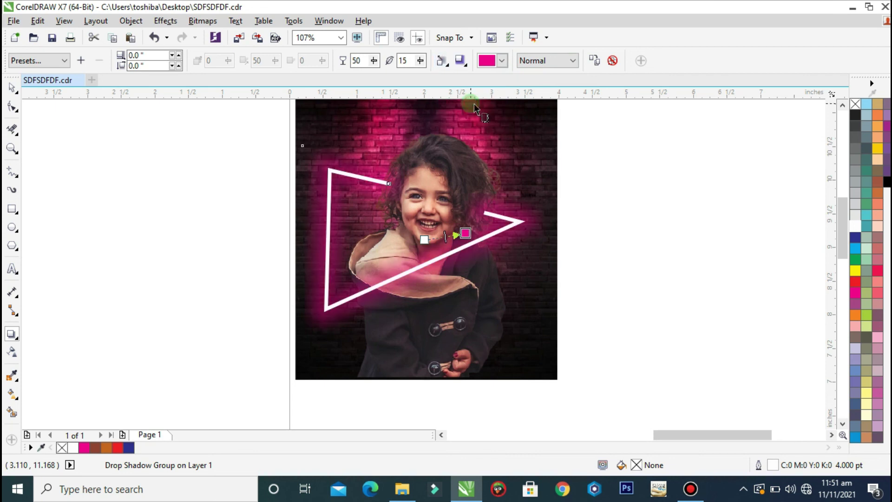
pyautogui.scroll(3, 398, 188)
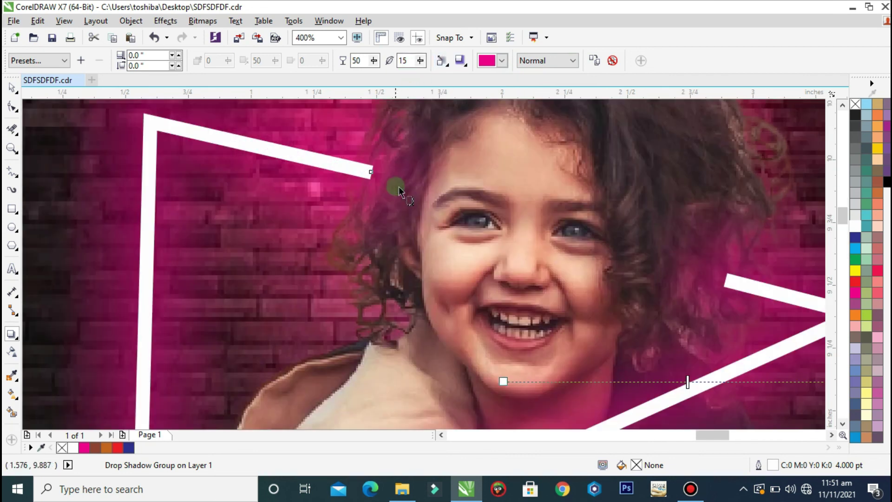
pyautogui.scroll(-2, 400, 185)
pyautogui.click(408, 61)
pyautogui.write('5')
pyautogui.click(358, 60)
pyautogui.write('100')
pyautogui.press('Return')
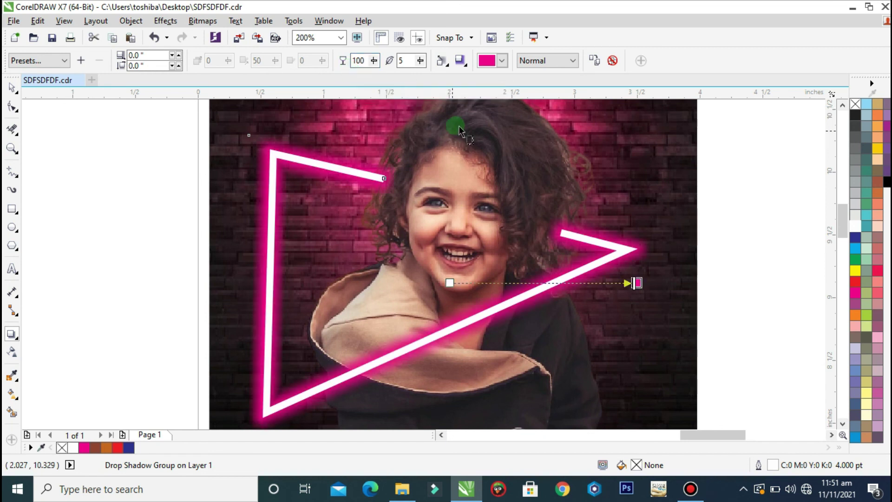
# Set the triangle shadow's feathering to 6 and deselect the object.
pyautogui.click(417, 60)
pyautogui.moveTo(411, 58); pyautogui.dragTo(349, 64)
pyautogui.write('6')
pyautogui.press('Return')
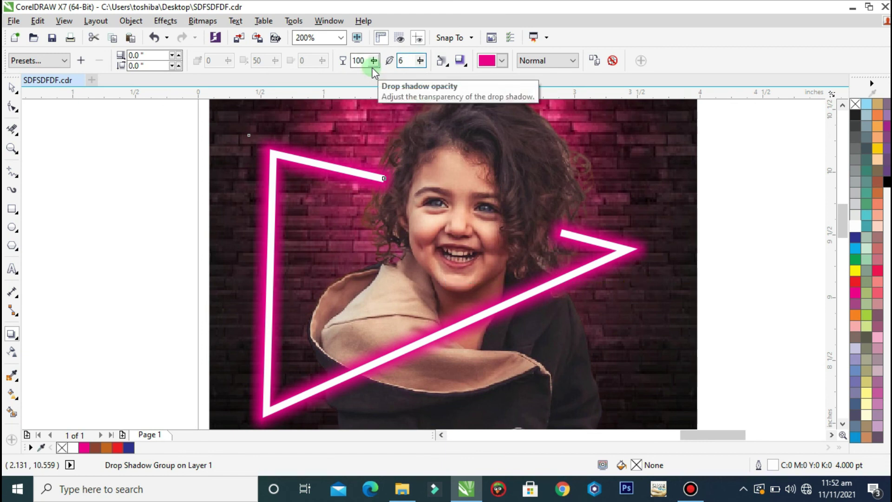
pyautogui.click(14, 89)
pyautogui.scroll(-1, 594, 195)
pyautogui.click(700, 203)
# Move the whole girl composition with its neon triangle off the page, next to the boy's photo.
pyautogui.scroll(-1, 698, 205)
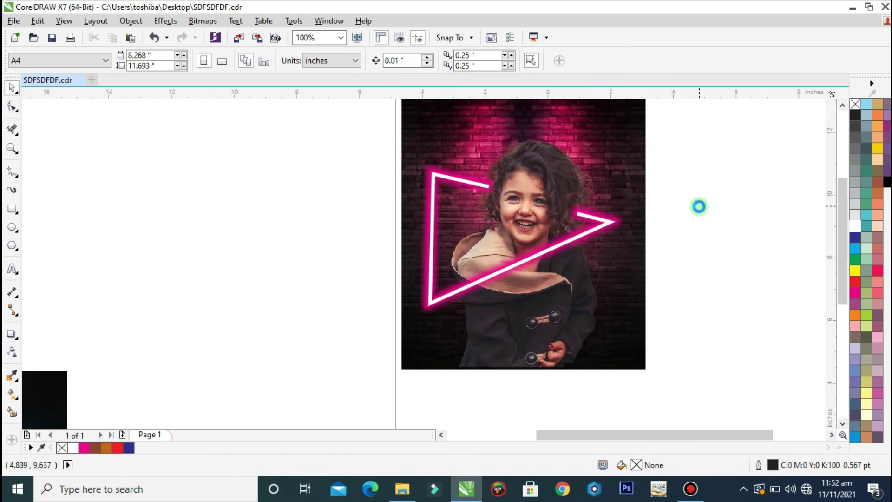
pyautogui.scroll(-1, 699, 207)
pyautogui.moveTo(703, 124); pyautogui.dragTo(547, 344)
pyautogui.scroll(-1, 609, 217)
pyautogui.moveTo(608, 217); pyautogui.dragTo(538, 287)
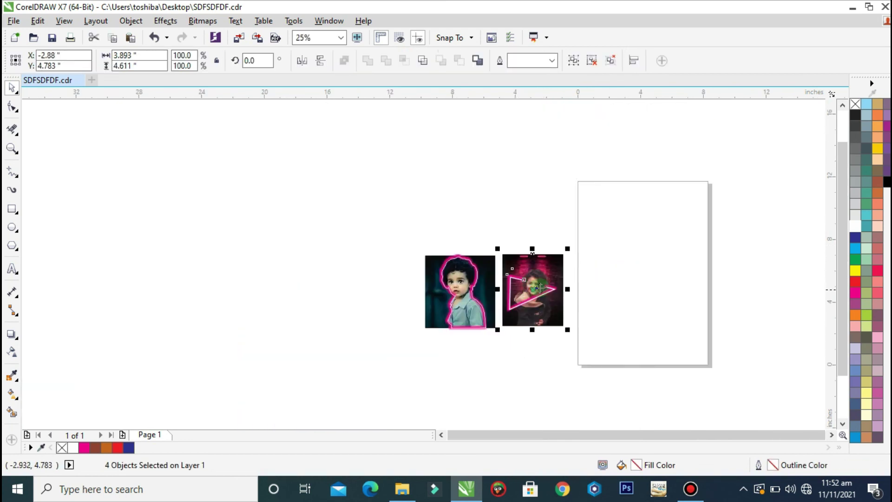
pyautogui.moveTo(585, 237); pyautogui.dragTo(386, 361)
pyautogui.moveTo(594, 160)
pyautogui.mouseDown()
pyautogui.moveTo(494, 248)
pyautogui.moveTo(355, 306)
pyautogui.mouseUp()
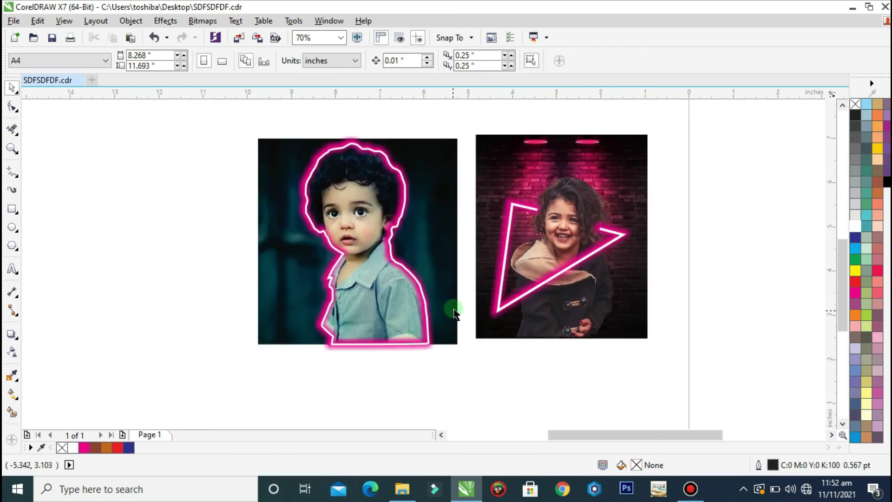
pyautogui.scroll(2, 458, 231)
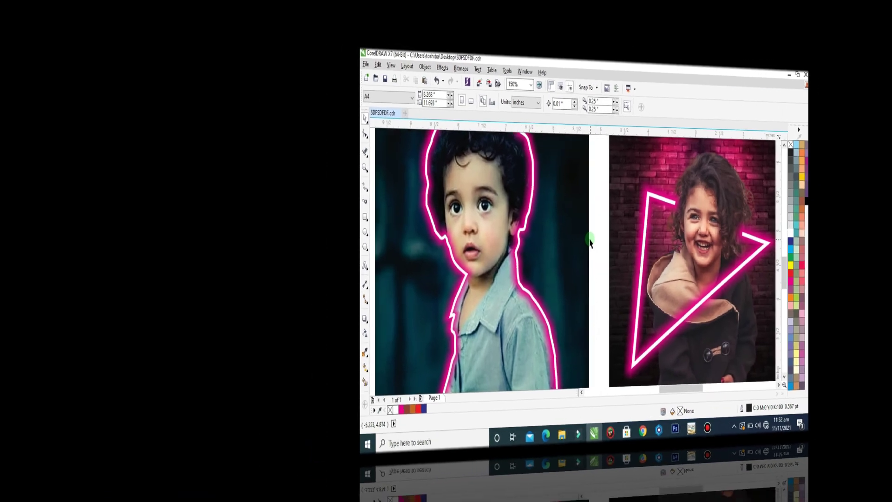